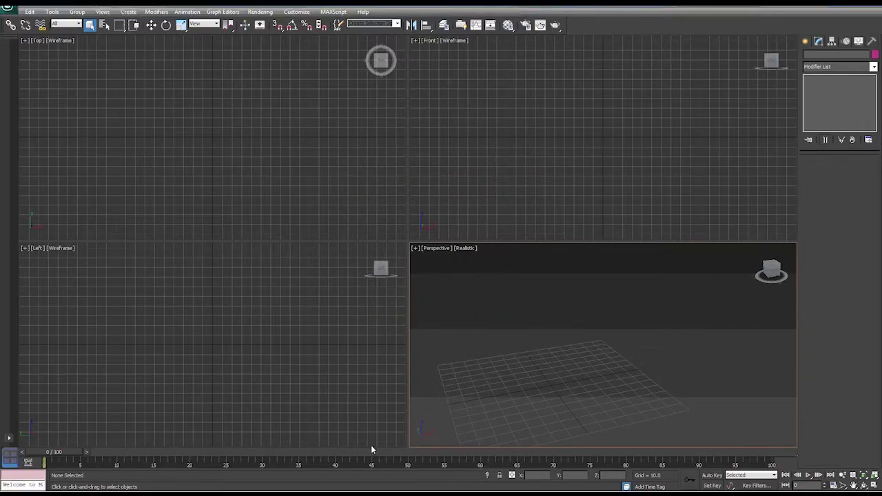
Show the Standard light types in the Create panel and make the Top viewport active
left_click(805, 42)
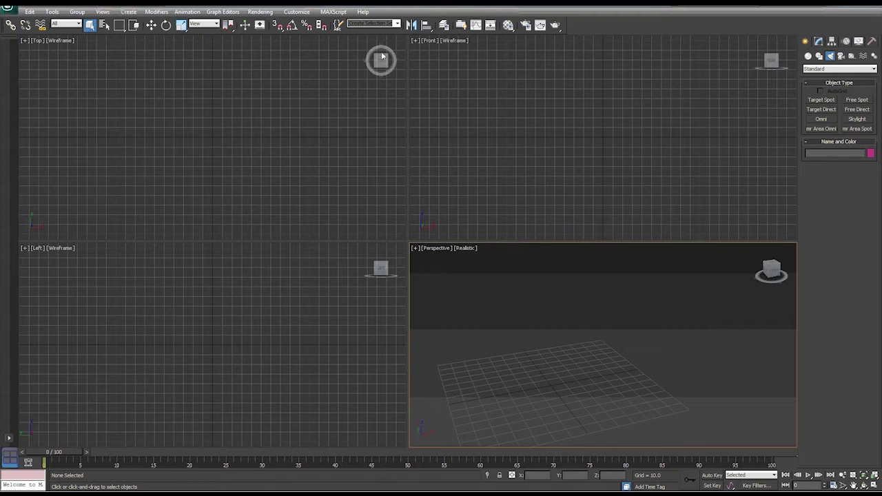
left_click(38, 44)
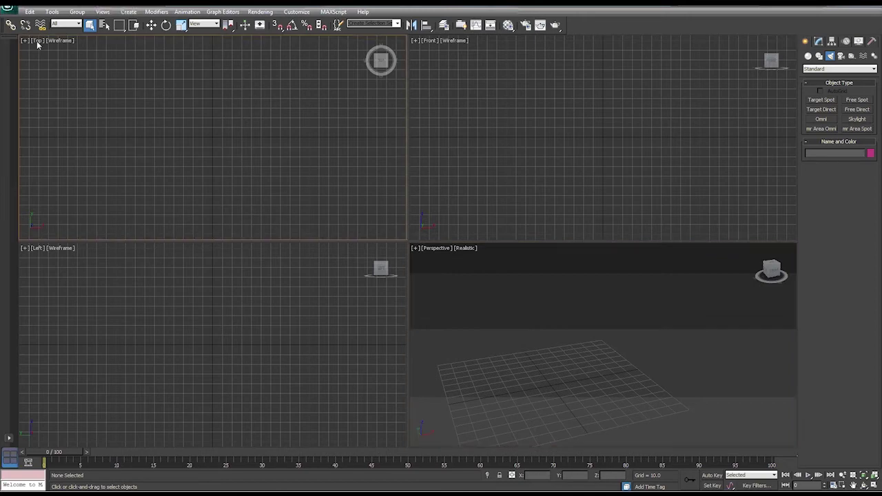
Bring up the viewpoint lists for the Top and Left viewports, then dismiss the Left list
left_click(37, 41)
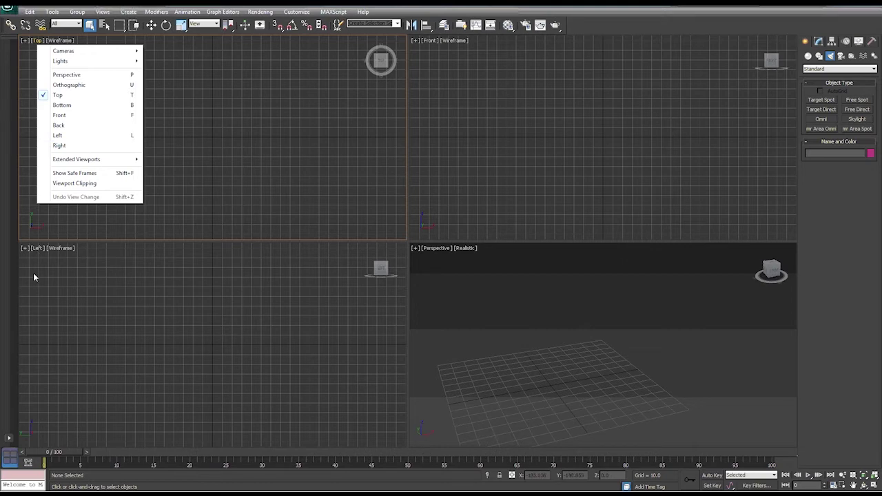
left_click(36, 250)
left_click(35, 250)
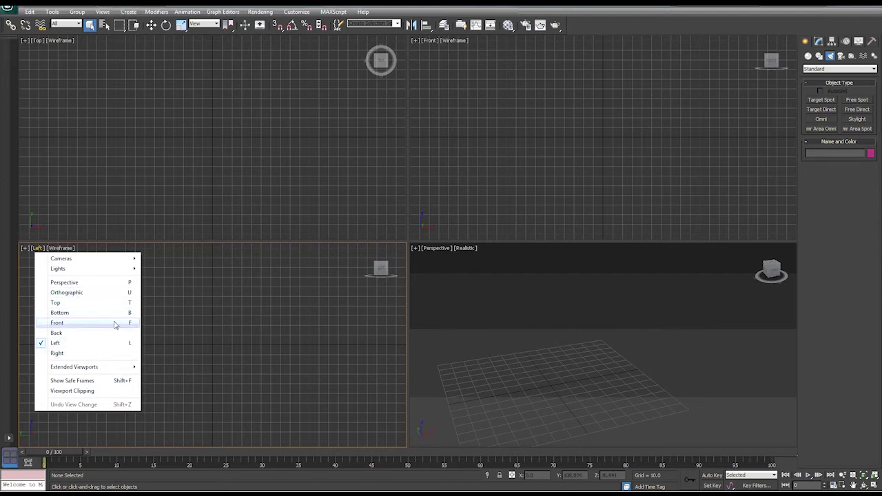
left_click(235, 319)
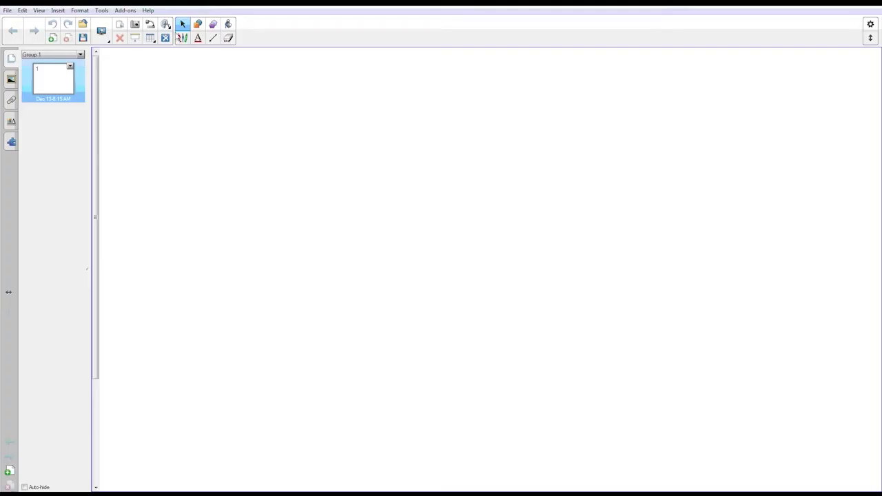
Choose the freehand pen on the blank SMART Notebook page
left_click(183, 38)
Draw a black L-shaped pair of axes, labelled X at the right and Y at the top
mouse_move(277, 117)
left_mouse_down()
mouse_move(262, 330)
mouse_move(473, 337)
mouse_move(525, 342)
mouse_move(542, 360)
left_mouse_up()
left_click(270, 85)
mouse_move(270, 86)
left_mouse_down()
mouse_move(286, 83)
mouse_move(277, 105)
left_mouse_up()
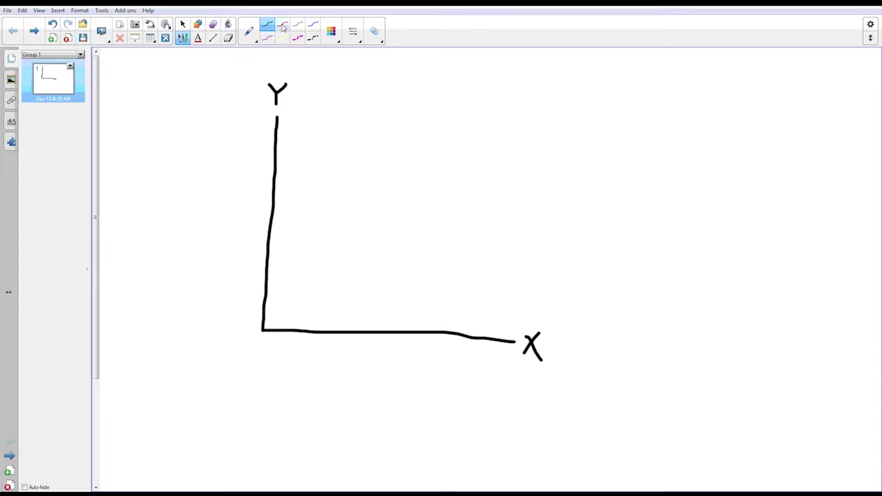
left_click(281, 27)
Draw a red diagonal Z axis through the origin, labelled Z
left_click_drag(262, 328, 361, 218)
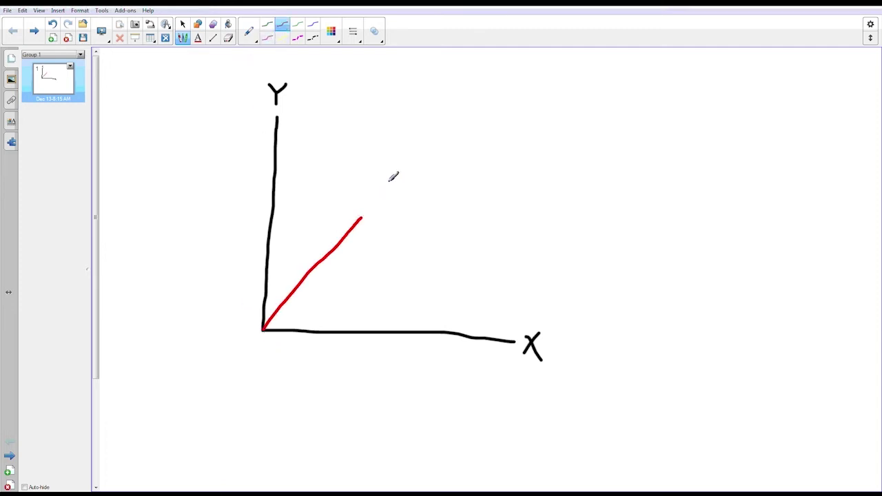
mouse_move(368, 203)
left_mouse_down()
mouse_move(381, 202)
mouse_move(376, 211)
mouse_move(394, 221)
left_mouse_up()
left_click_drag(266, 327, 185, 455)
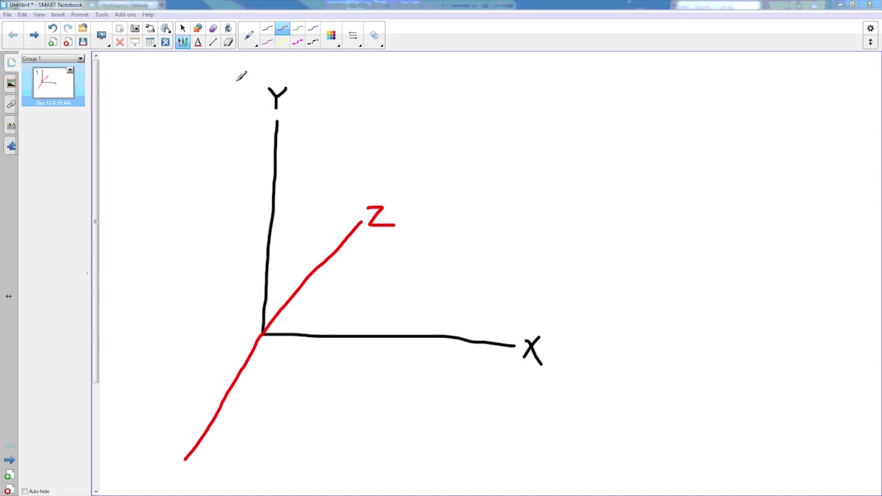
Extend the black Y axis below the origin and the X axis left to the page edge
left_click(267, 29)
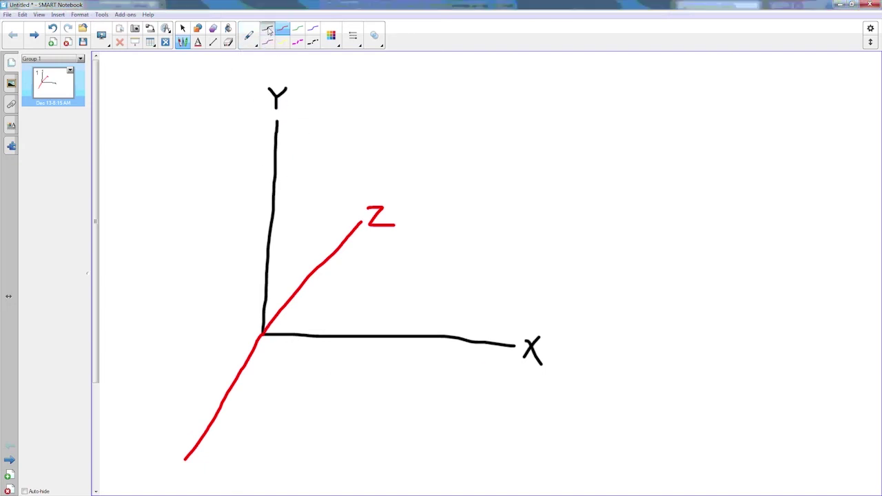
left_click_drag(261, 335, 259, 472)
left_click_drag(252, 333, 101, 339)
Put a blue dot on the origin and handwrite (0,0,0) in blue to its upper right
left_click(313, 29)
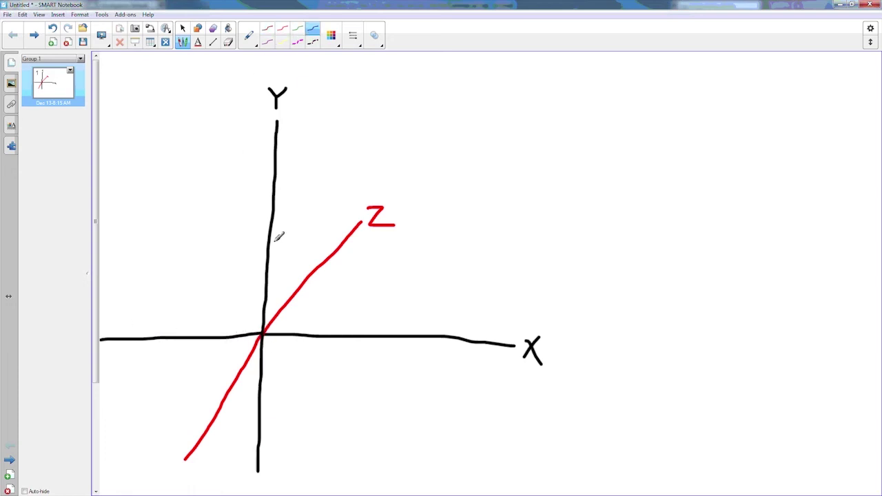
left_click(262, 335)
left_click_drag(462, 108, 459, 139)
left_click_drag(479, 111, 492, 147)
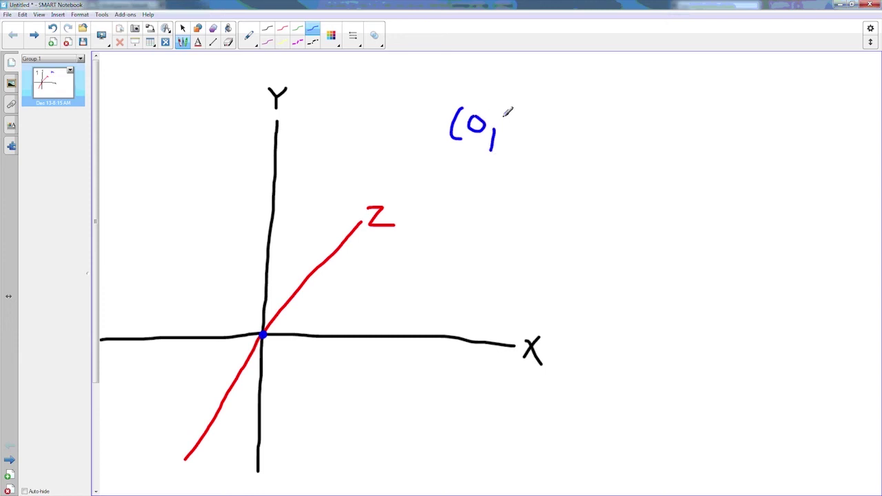
mouse_move(509, 110)
left_mouse_down()
mouse_move(505, 125)
mouse_move(514, 110)
mouse_move(528, 141)
left_mouse_up()
mouse_move(545, 107)
left_mouse_down()
mouse_move(572, 116)
mouse_move(562, 131)
left_mouse_up()
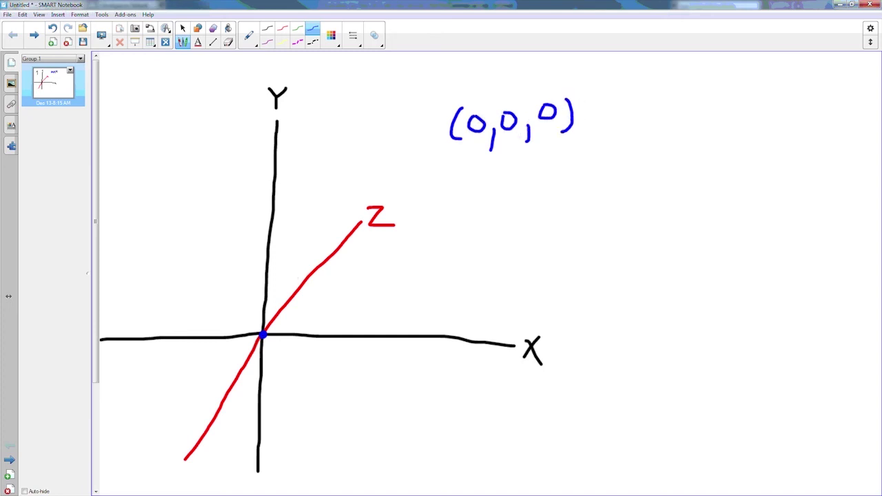
left_click(266, 29)
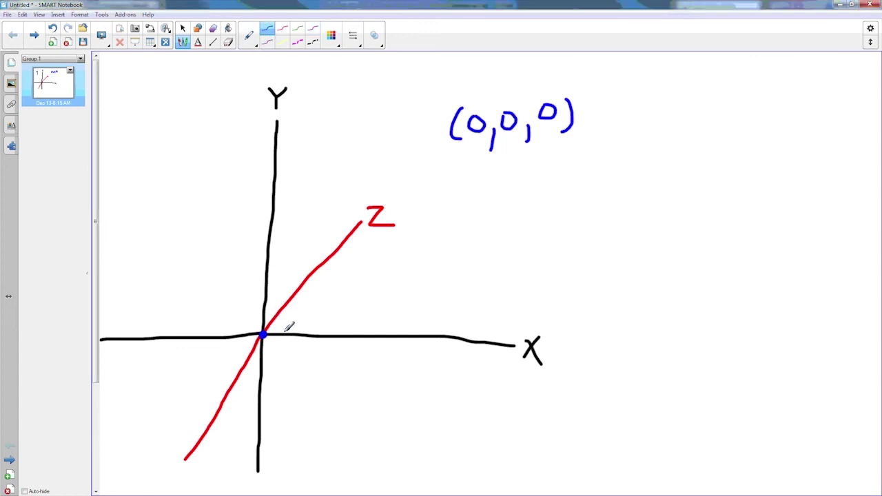
Add unit tick marks on the black X and Y axes and the red Z axis
left_click_drag(285, 331, 285, 338)
mouse_move(259, 304)
left_mouse_down()
mouse_move(271, 304)
mouse_move(271, 279)
left_mouse_up()
left_click(282, 28)
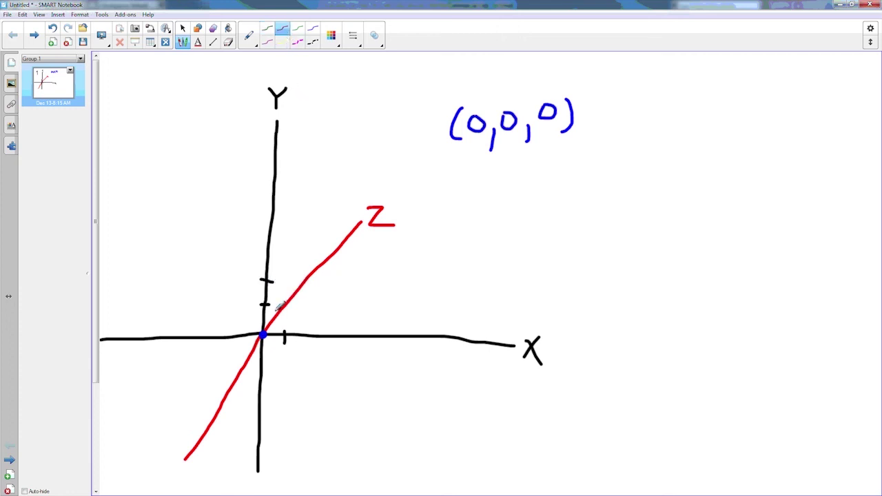
mouse_move(276, 310)
left_mouse_down()
mouse_move(285, 316)
mouse_move(307, 291)
left_mouse_up()
Write 1,2,3 in blue below (0,0,0), with a small x under the 1
left_click(313, 30)
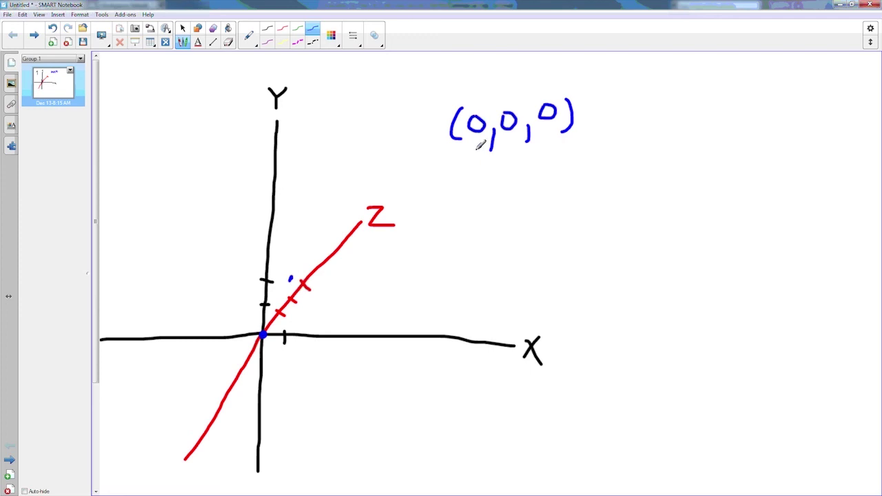
mouse_move(474, 174)
left_mouse_down()
mouse_move(476, 195)
mouse_move(487, 201)
left_mouse_up()
mouse_move(508, 174)
left_mouse_down()
mouse_move(517, 172)
mouse_move(532, 209)
left_mouse_up()
mouse_move(546, 174)
left_mouse_down()
mouse_move(559, 174)
mouse_move(544, 197)
left_mouse_up()
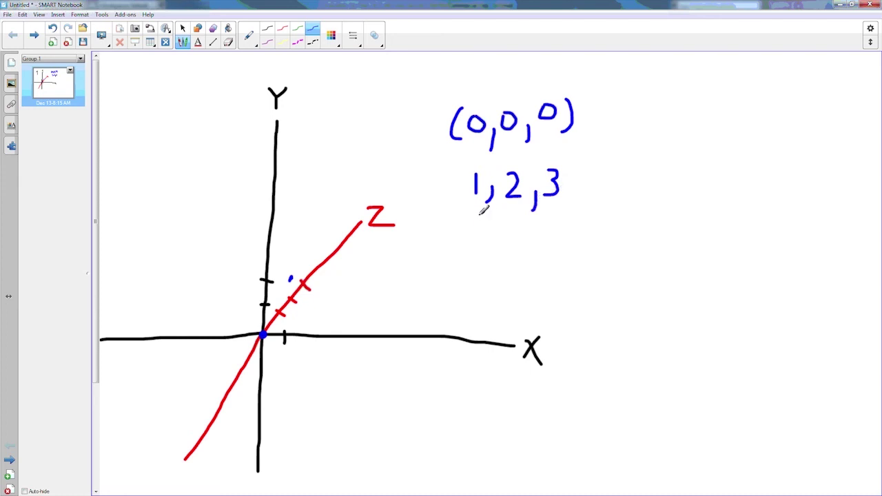
mouse_move(480, 212)
left_mouse_down()
mouse_move(467, 225)
mouse_move(510, 227)
left_mouse_up()
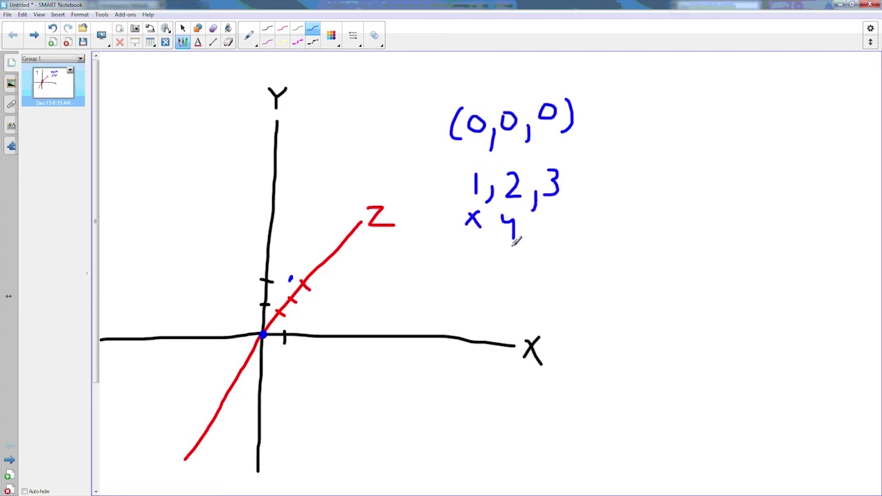